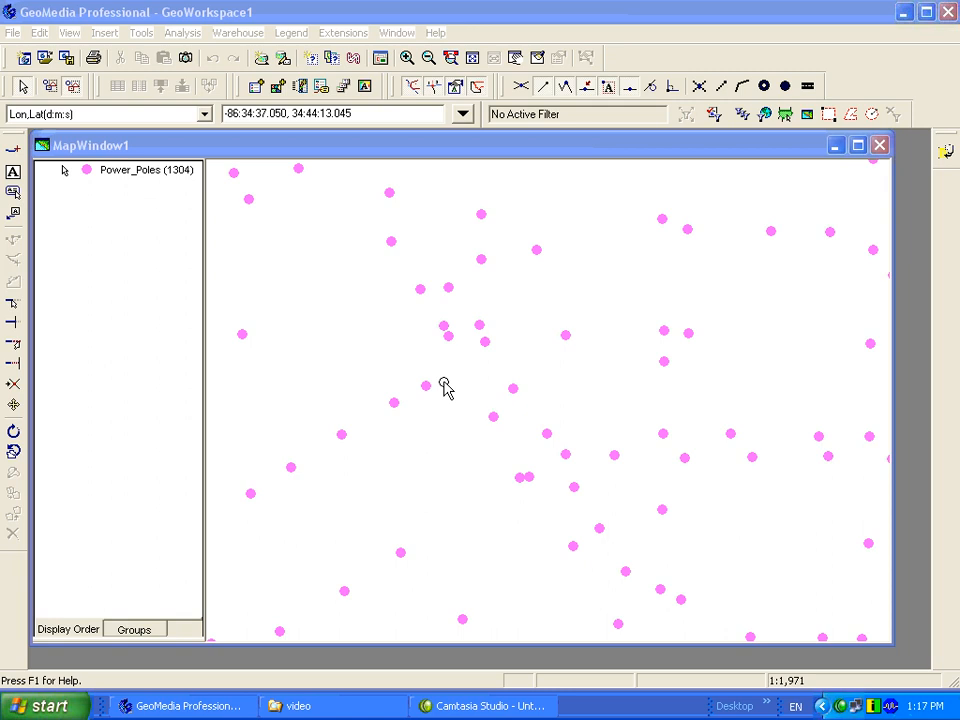
# - Examine the attributes of two neighbouring power poles on the map, including their pole type, and close their properties
pyautogui.click(445, 438)
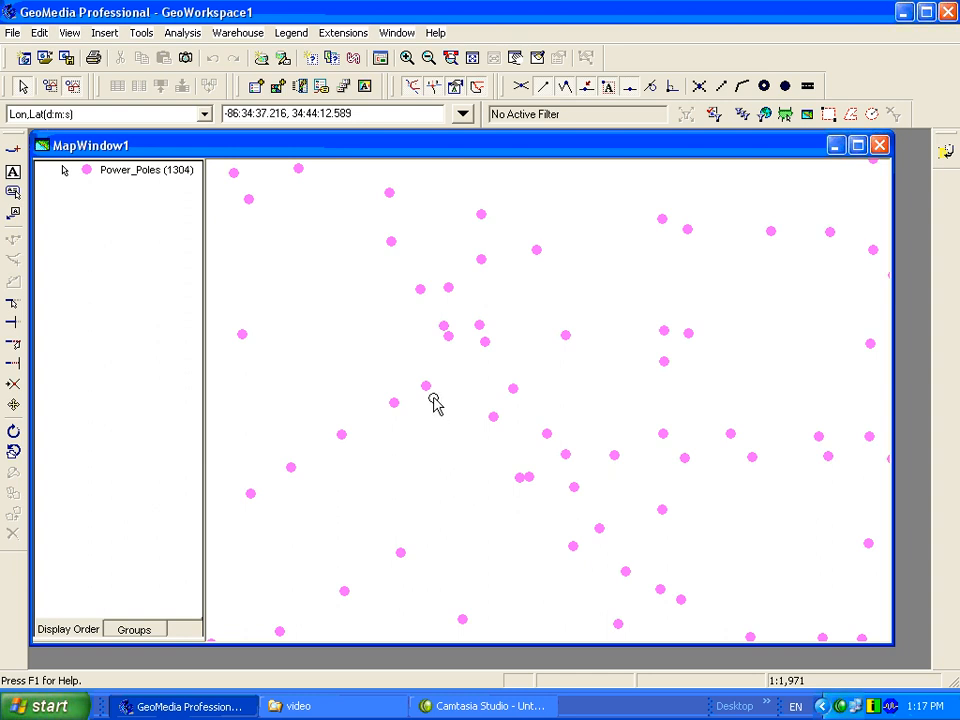
pyautogui.doubleClick(427, 390)
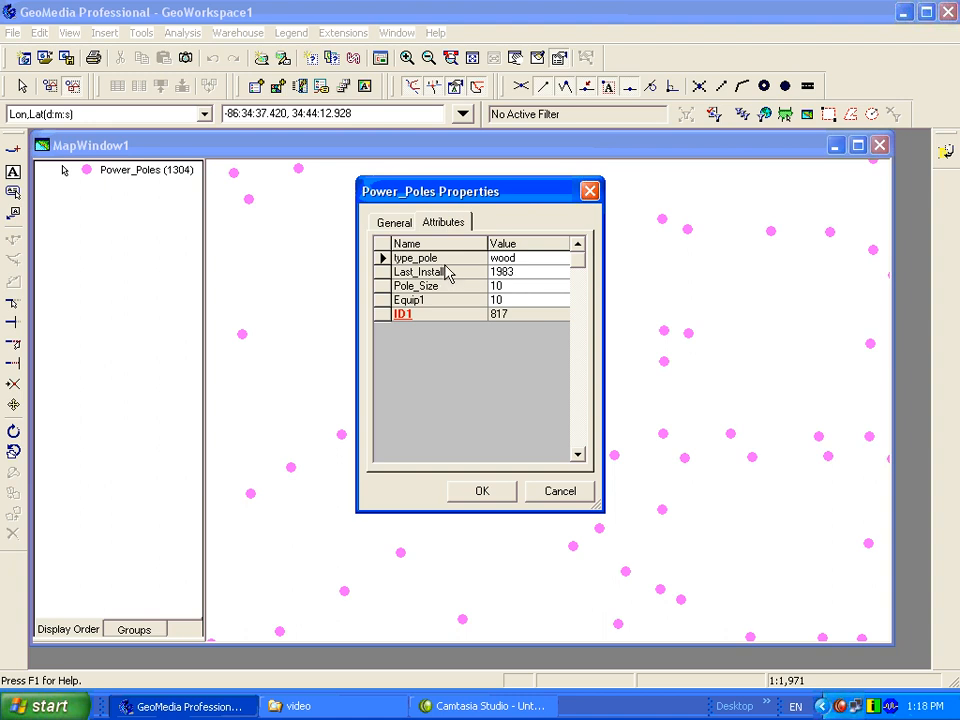
pyautogui.doubleClick(525, 259)
pyautogui.click(483, 491)
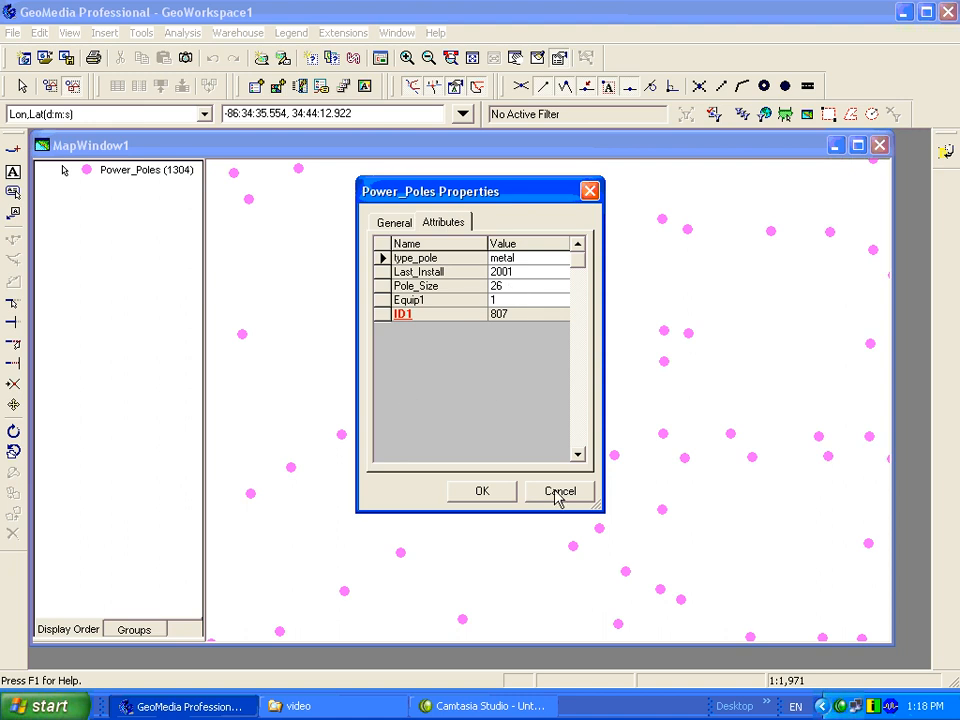
pyautogui.click(558, 492)
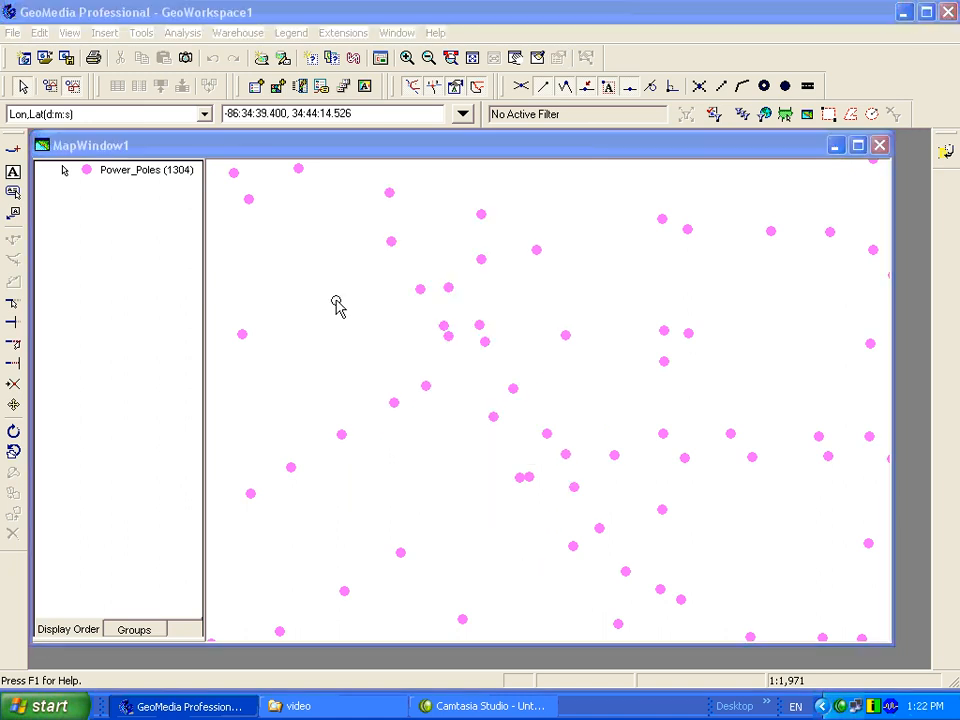
# - Open the advanced style properties of the Power_Poles legend entry and enter 10000 as the attribute-based OverrideColor
pyautogui.rightClick(122, 180)
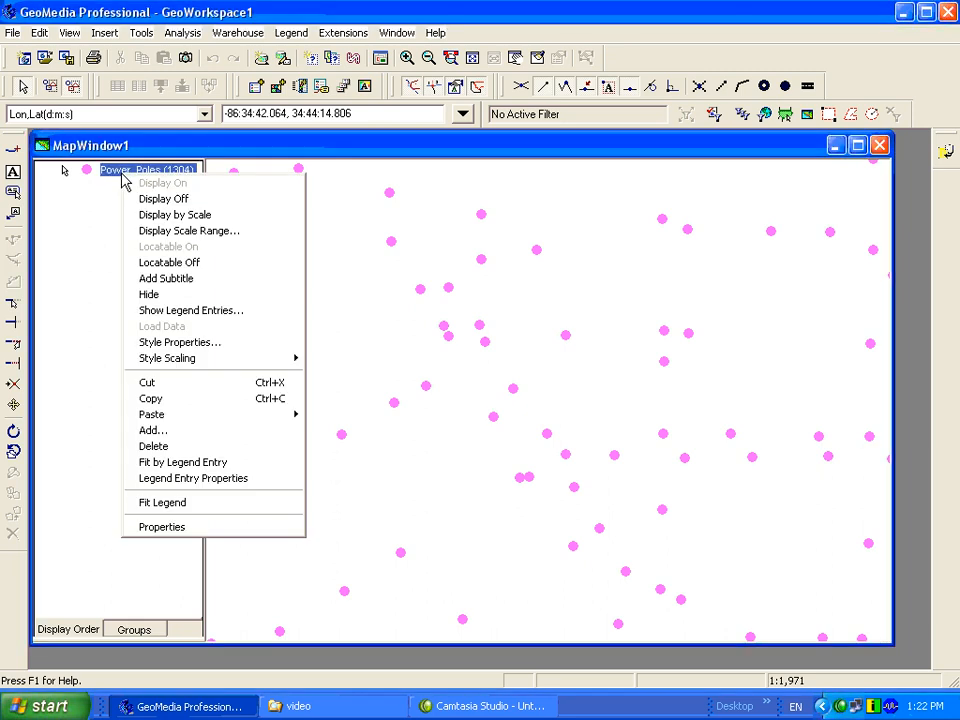
pyautogui.click(195, 350)
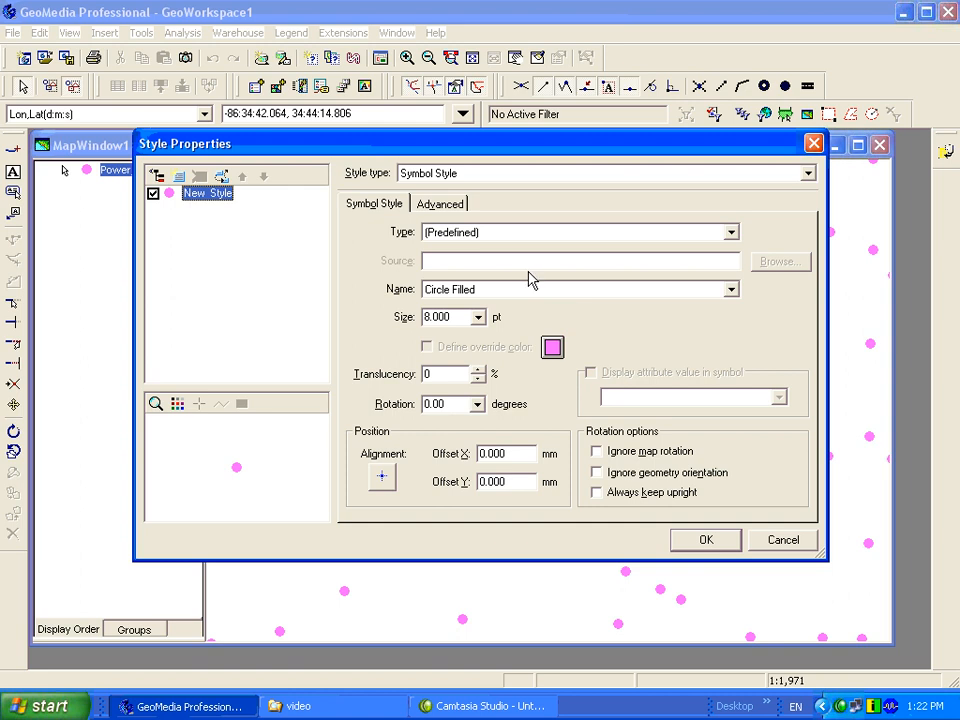
pyautogui.click(440, 205)
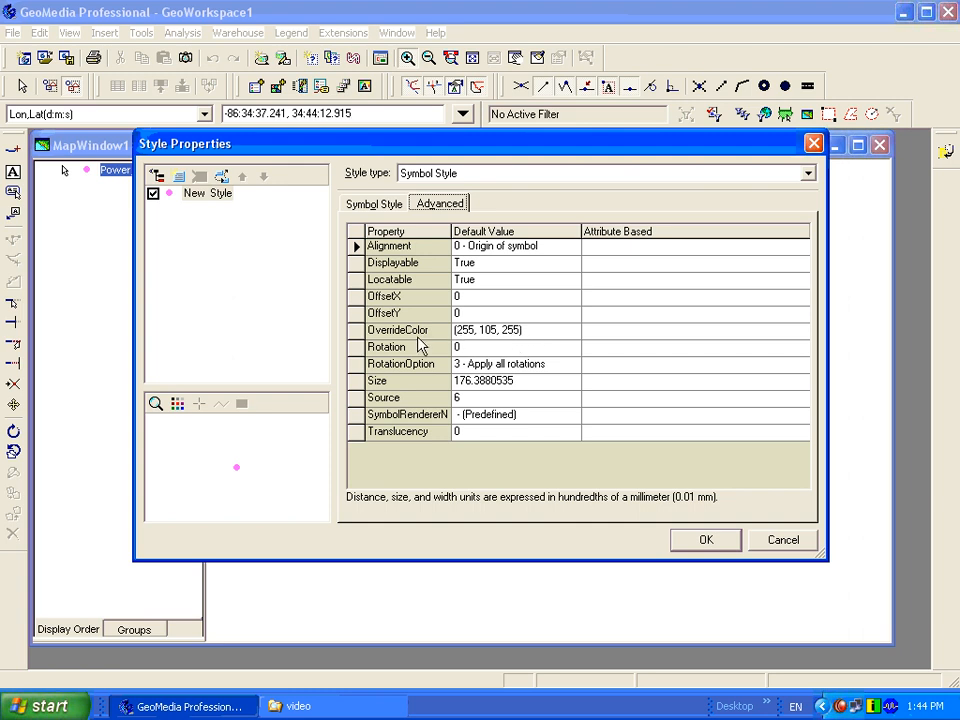
pyautogui.click(606, 331)
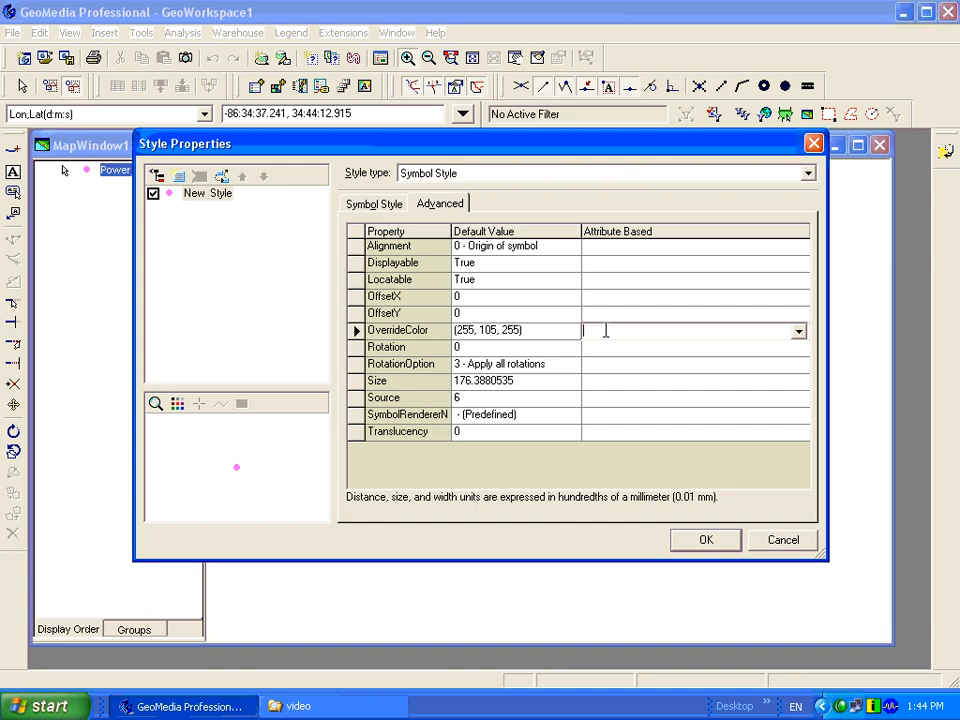
pyautogui.write('10000')
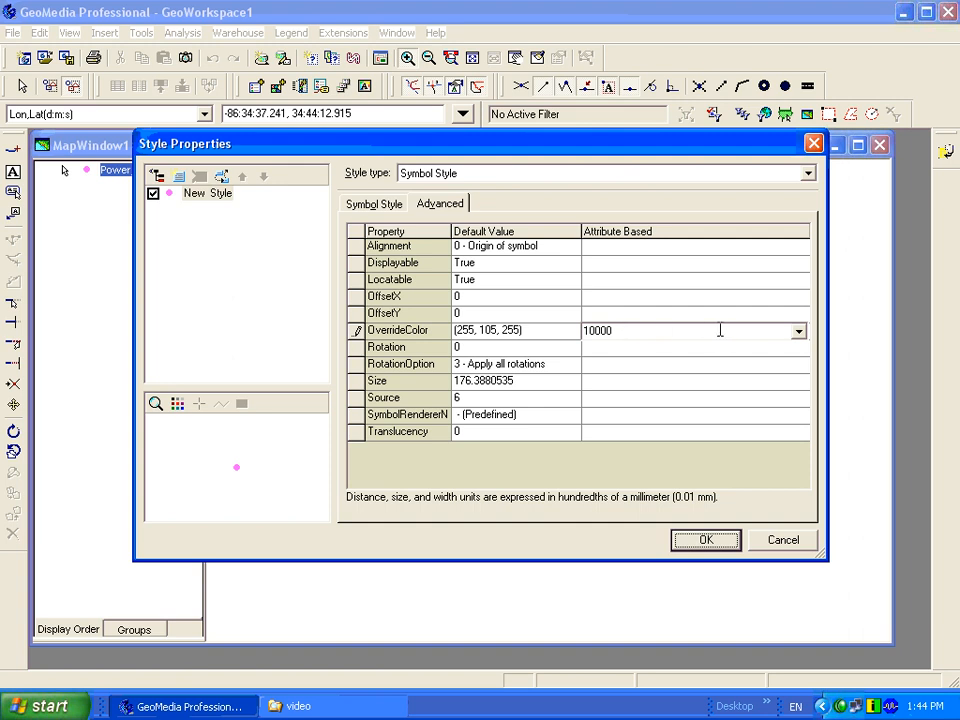
# - Examine the RGB values of the brown and blue swatches in the OverrideColor palette, then cancel the colour choice
pyautogui.click(574, 337)
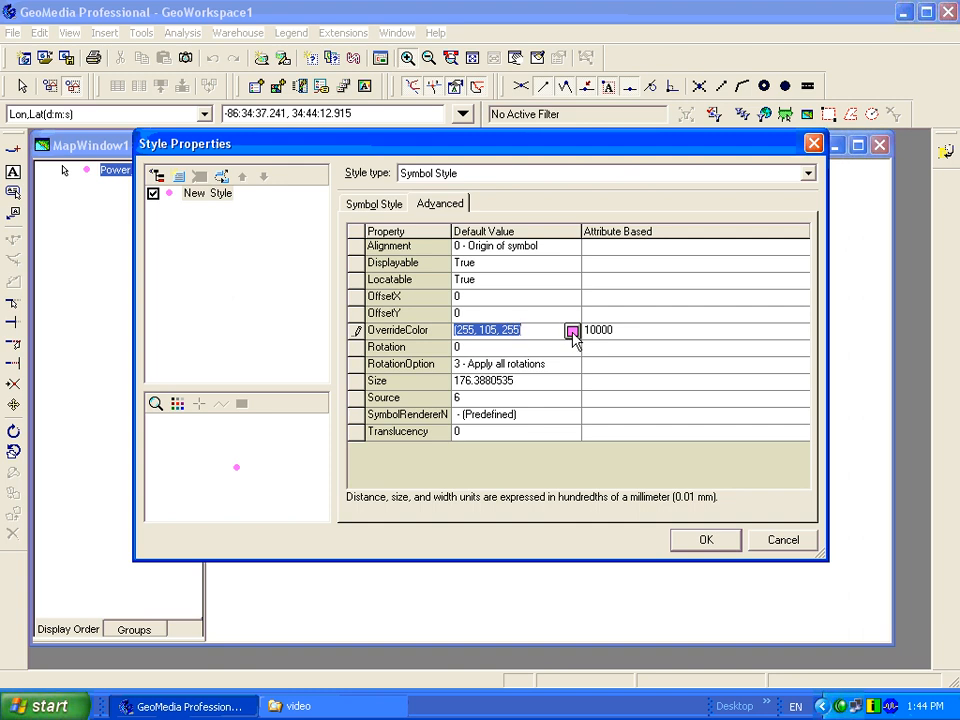
pyautogui.click(572, 332)
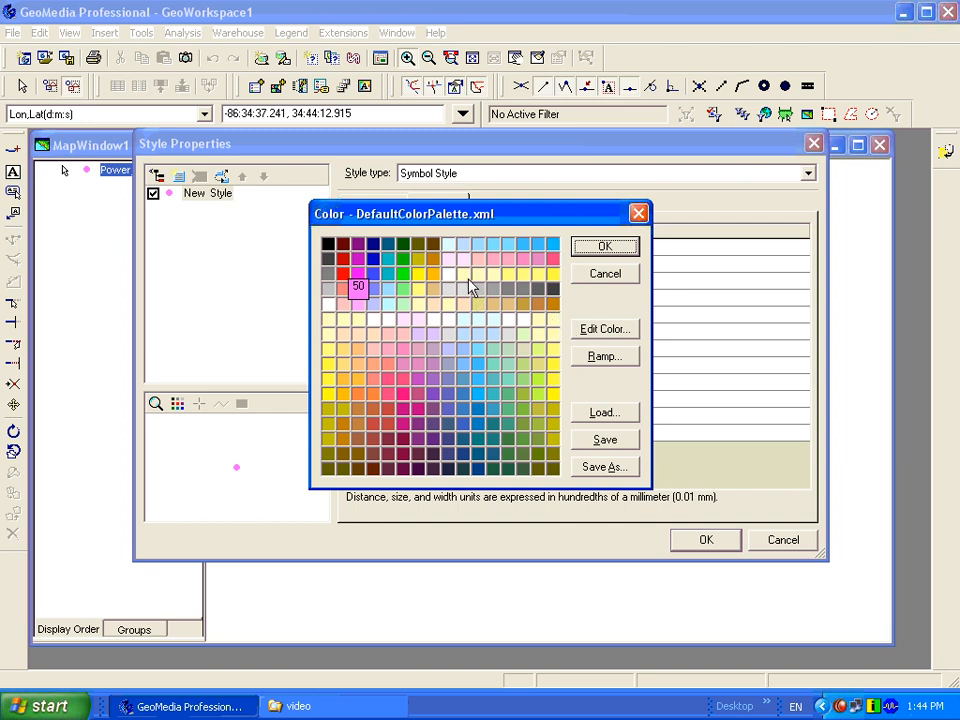
pyautogui.click(435, 262)
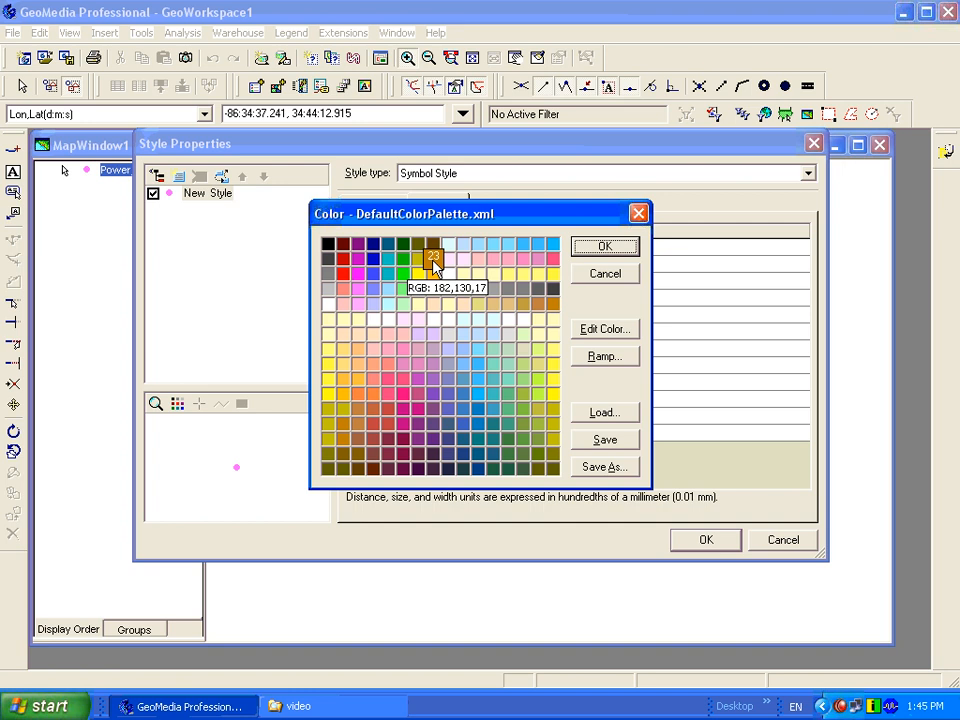
pyautogui.click(462, 381)
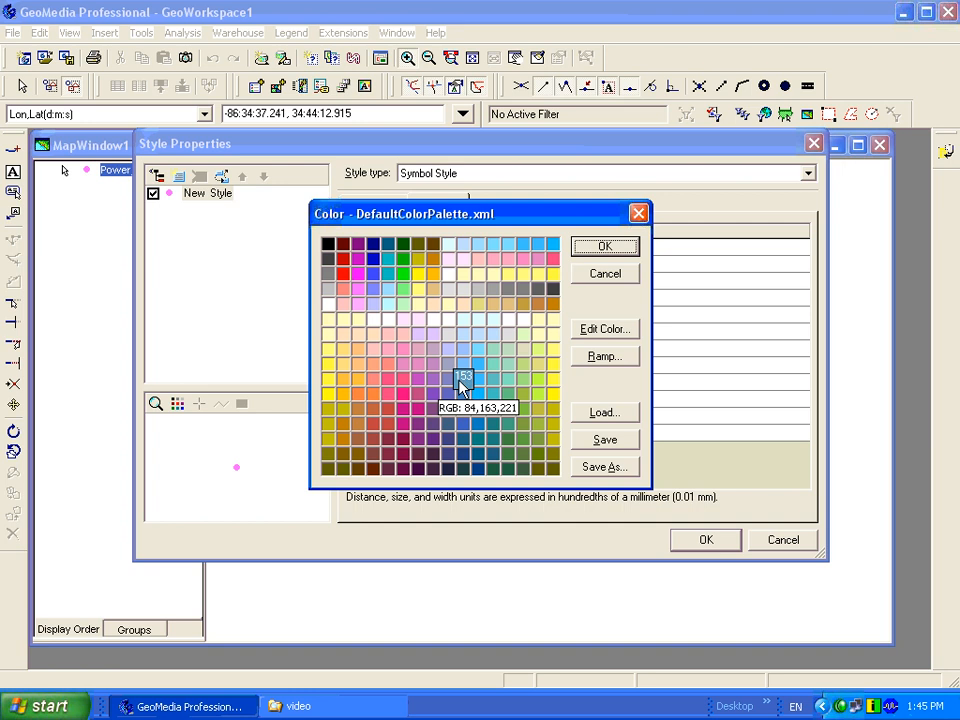
pyautogui.click(603, 276)
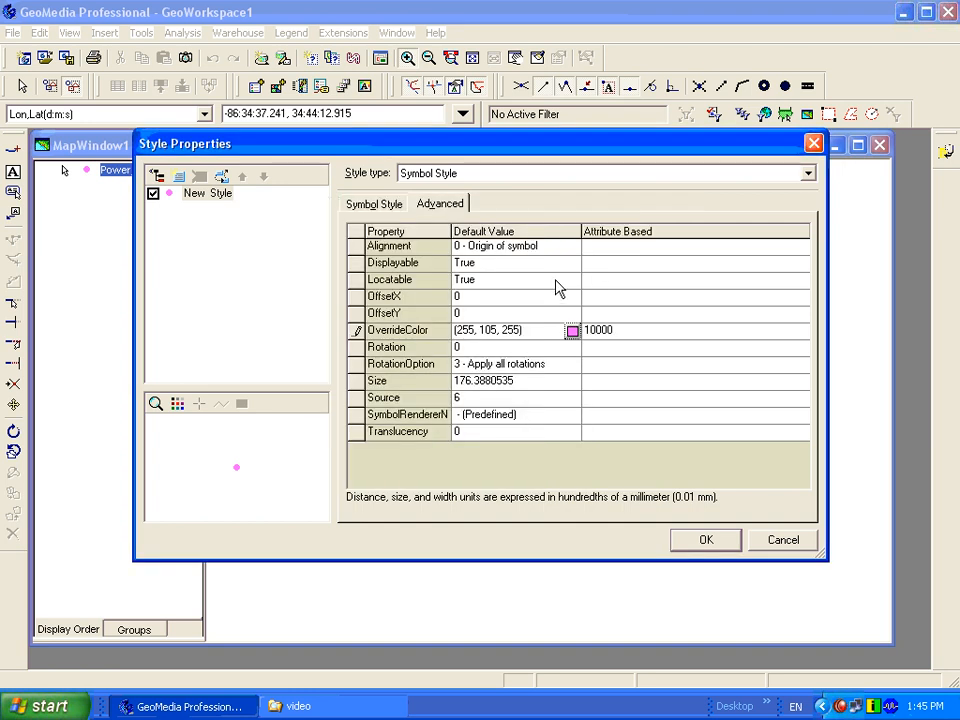
# - Open the expression editor for the attribute-based OverrideColor and clear the existing expression
pyautogui.click(619, 330)
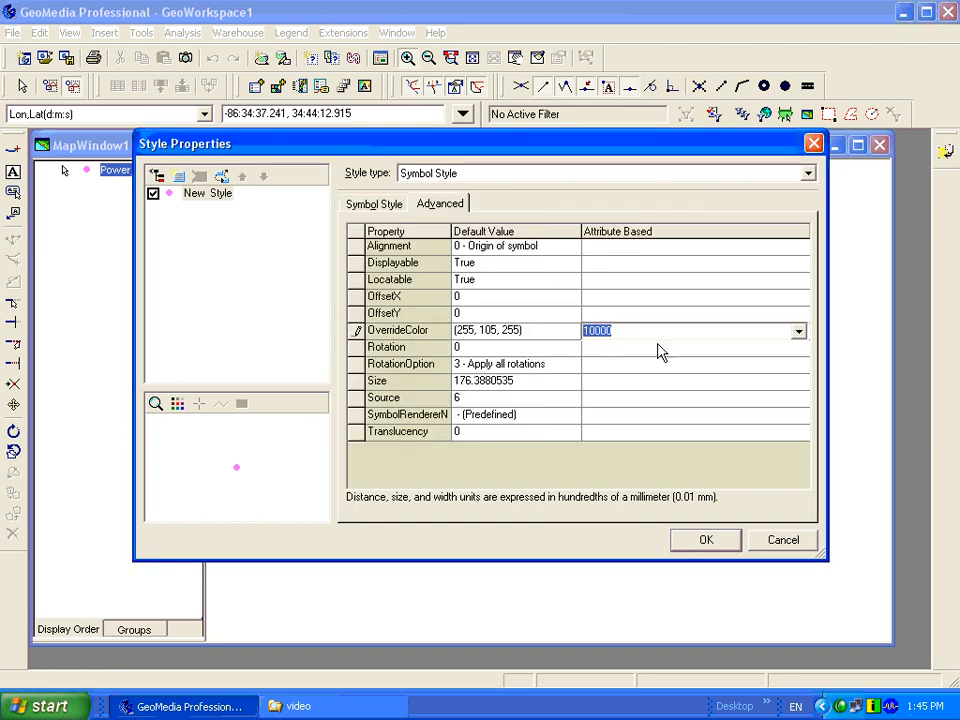
pyautogui.click(800, 333)
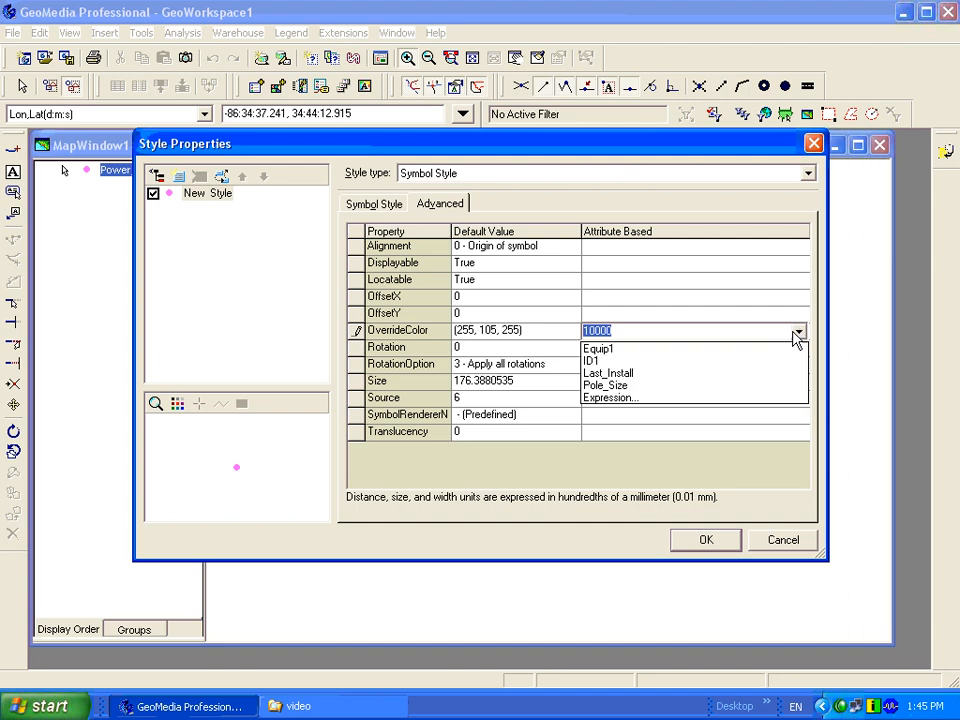
pyautogui.click(660, 403)
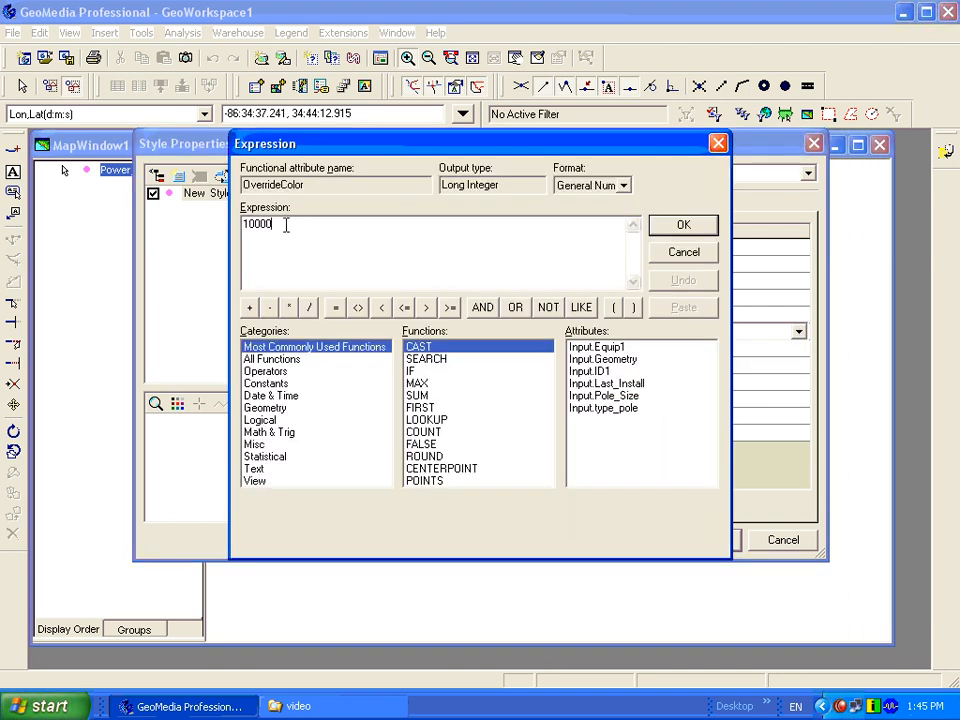
pyautogui.moveTo(285, 222); pyautogui.dragTo(228, 234)
pyautogui.press('Delete')
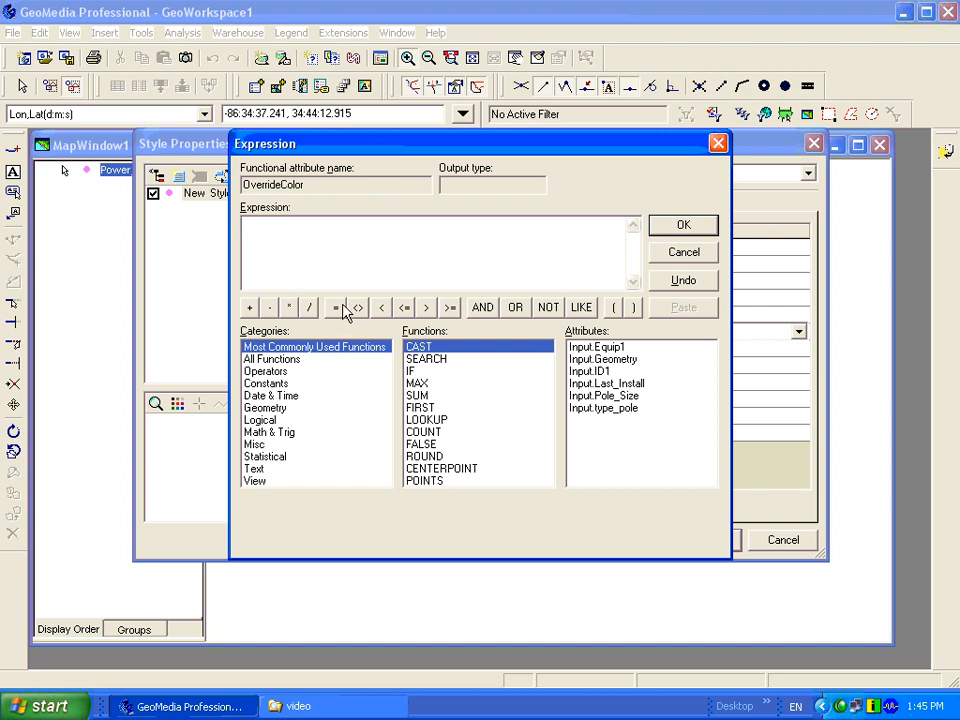
# - Start an IF function in the expression with the logical test Input.type_pole="wood"
pyautogui.click(268, 420)
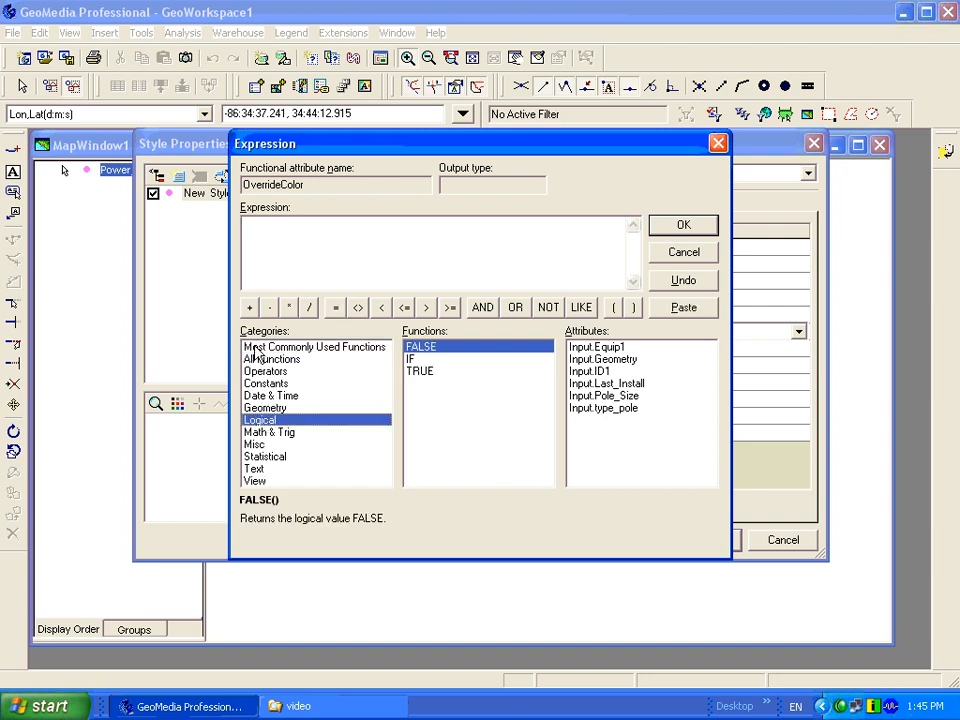
pyautogui.doubleClick(419, 361)
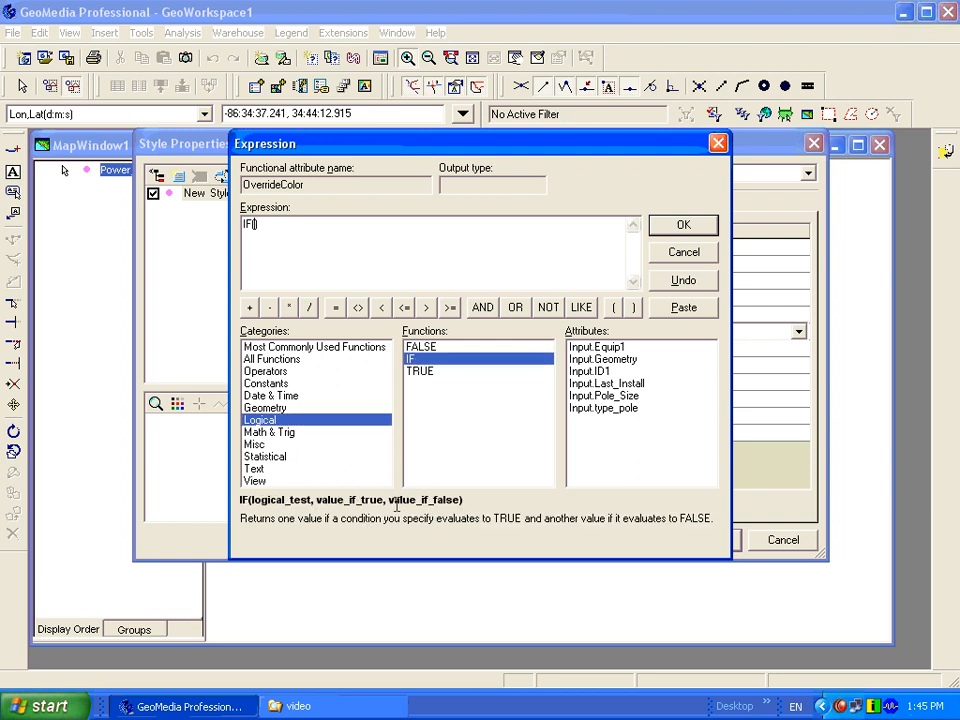
pyautogui.doubleClick(611, 410)
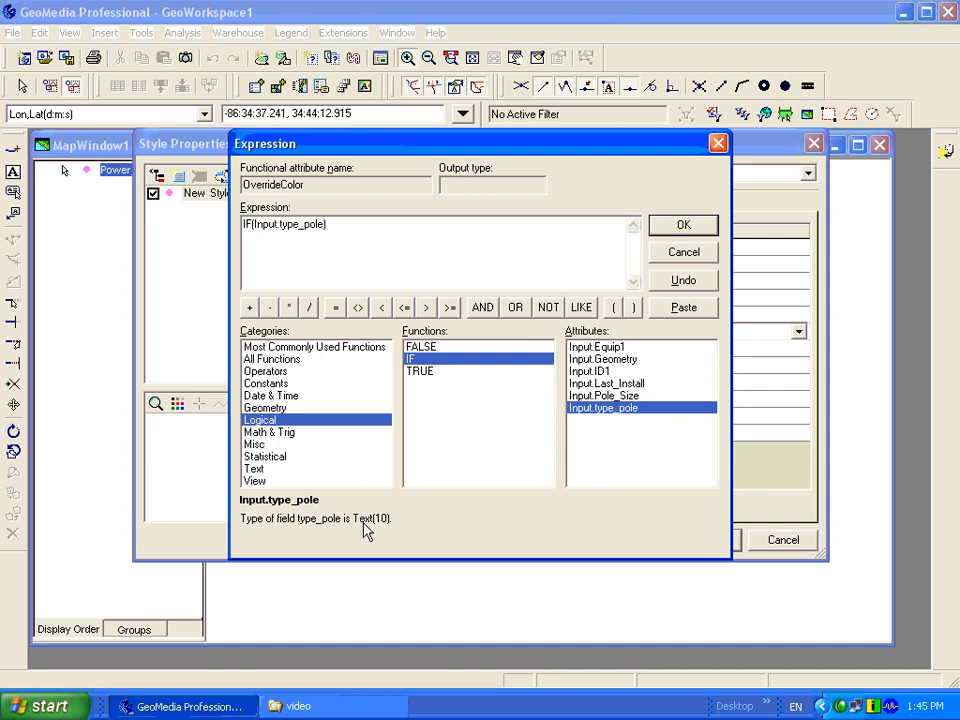
pyautogui.write('="wood",')
# - Add the RGB function with 182,130,17 as the colour returned for wood poles
pyautogui.click(253, 480)
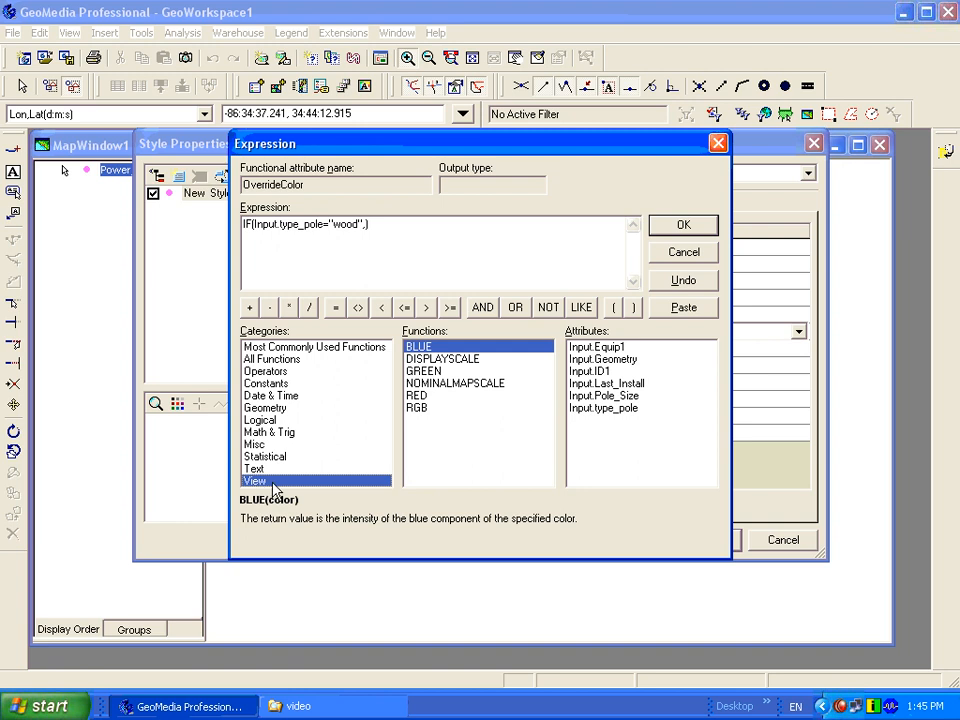
pyautogui.click(421, 407)
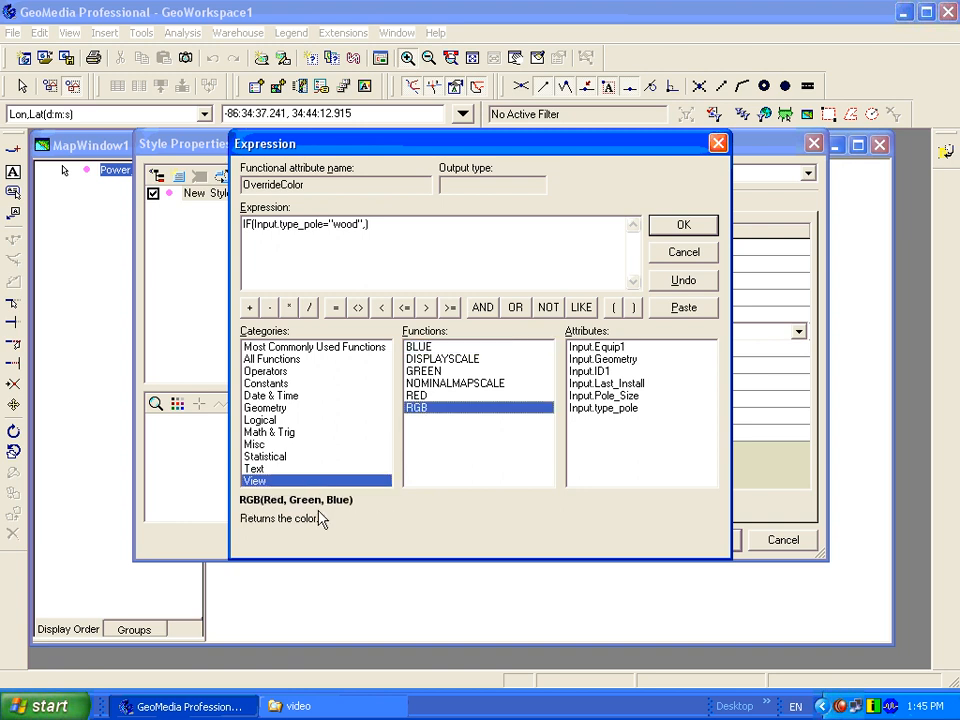
pyautogui.doubleClick(417, 409)
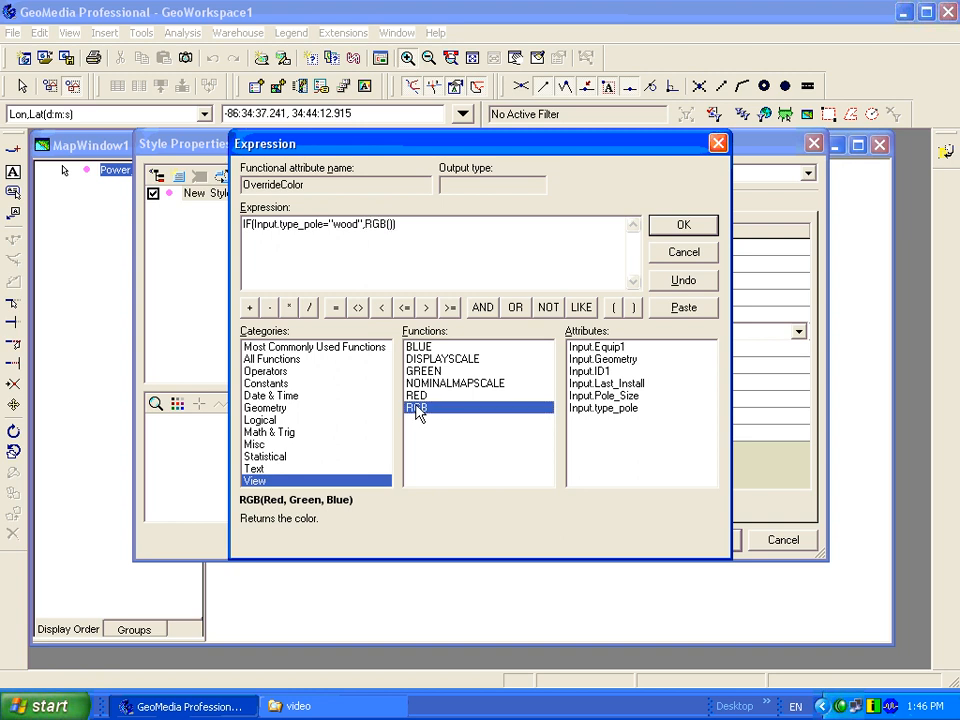
pyautogui.write('182,130,17),')
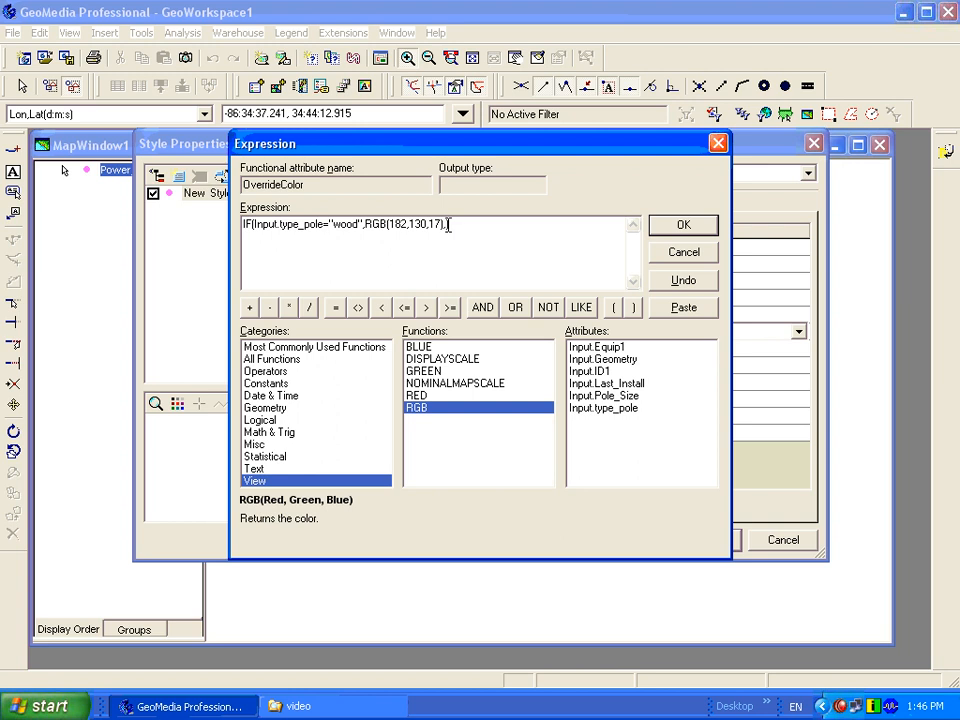
pyautogui.write(',')
# - Add RGB(255,0,0) as the colour returned when the pole type test is false
pyautogui.doubleClick(422, 410)
pyautogui.write('255,0,0')
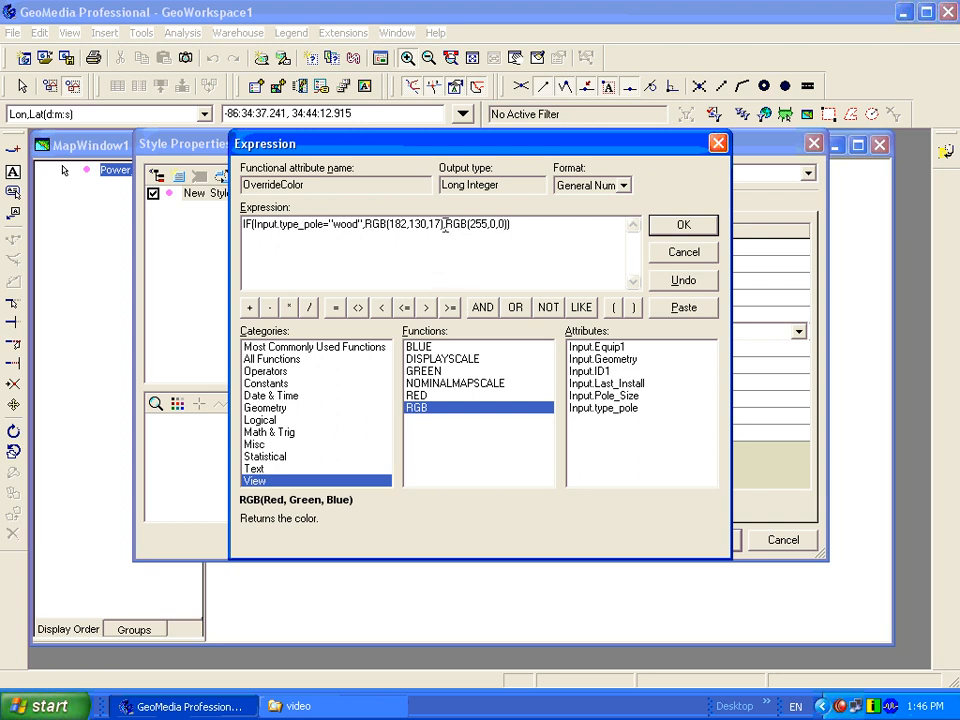
# - Copy the wood IF condition with its colour and paste it before RGB(255,0,0) as a nested IF
pyautogui.moveTo(446, 225); pyautogui.dragTo(219, 230)
pyautogui.hotkey('ctrl', 'c')
pyautogui.click(459, 242)
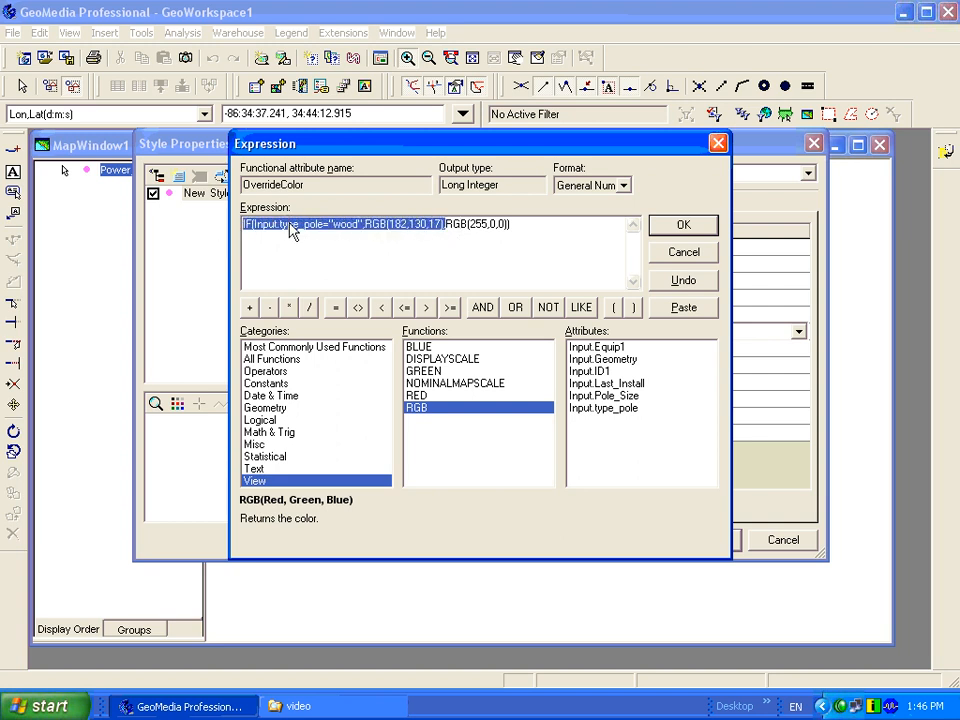
pyautogui.rightClick(244, 224)
pyautogui.click(317, 272)
pyautogui.click(443, 226)
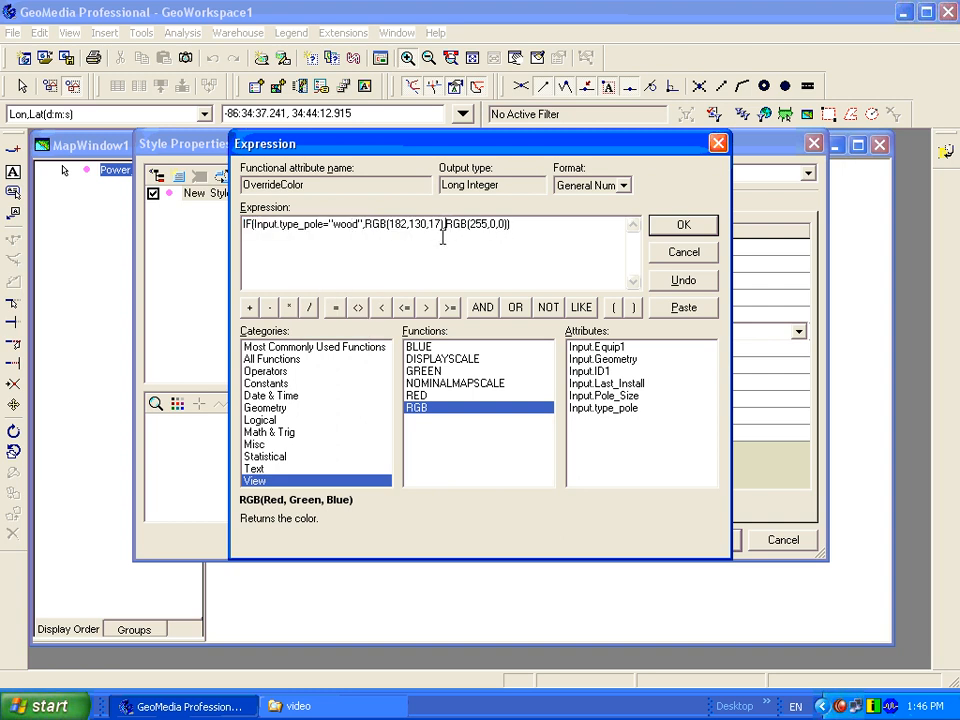
pyautogui.rightClick(445, 232)
pyautogui.click(476, 300)
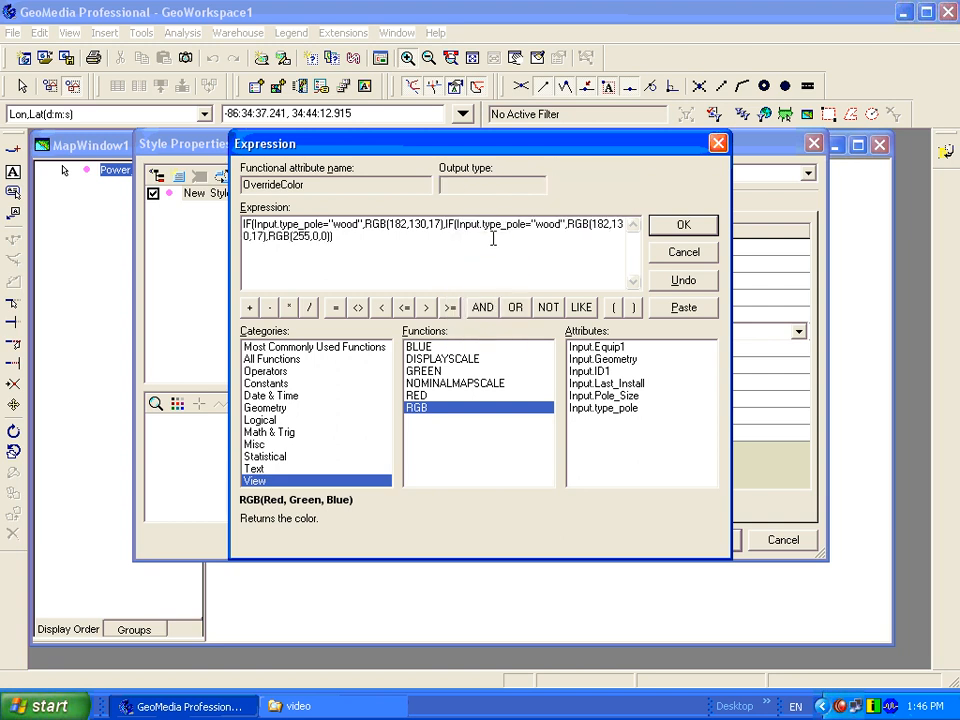
# - Change the nested IF to test for "metal" and return RGB(84,163,221)
pyautogui.doubleClick(548, 226)
pyautogui.write('metal')
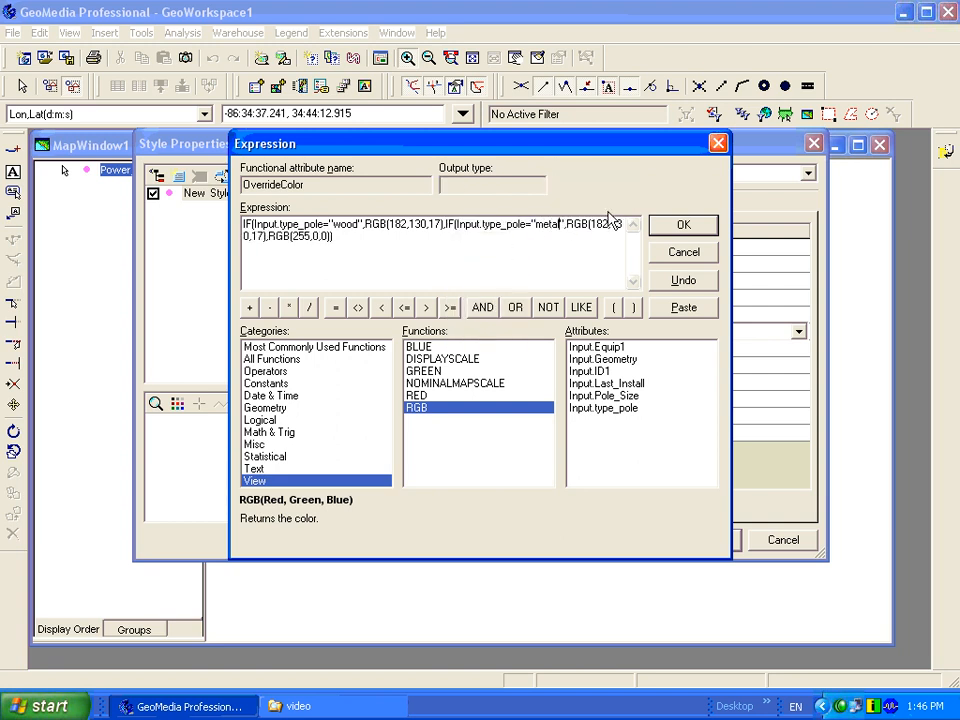
pyautogui.moveTo(592, 224); pyautogui.dragTo(260, 247)
pyautogui.press('Delete')
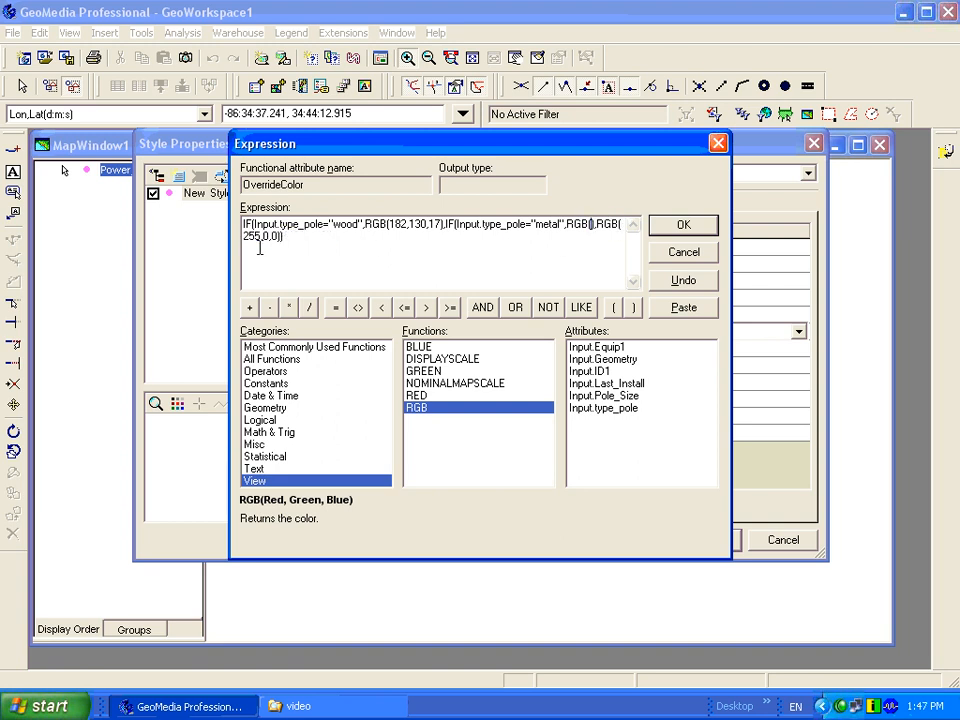
pyautogui.write('84,163')
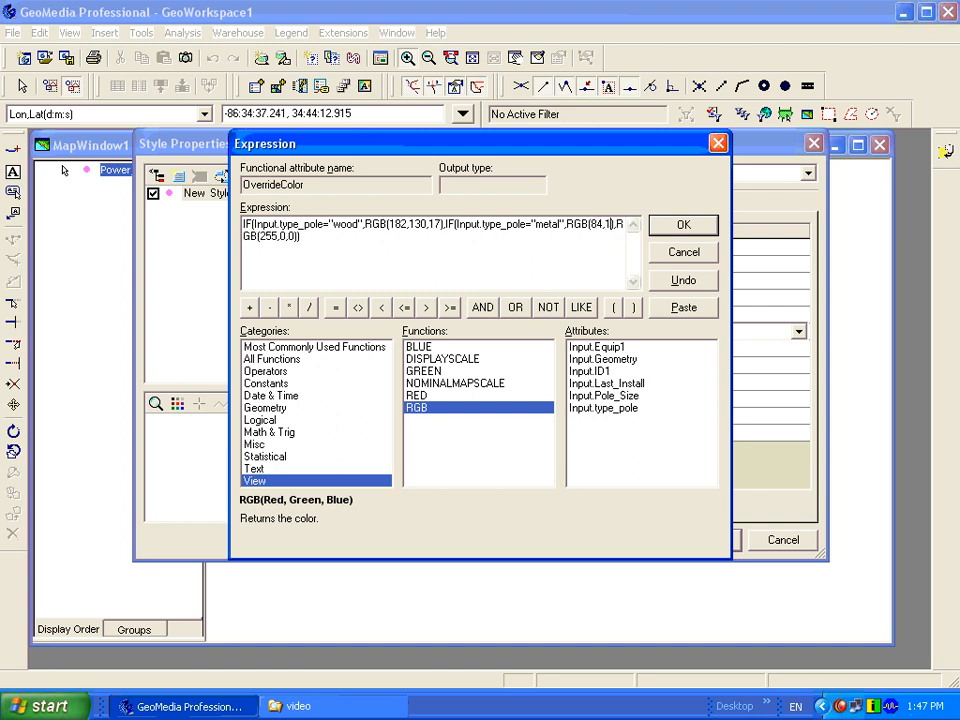
pyautogui.write(',221')
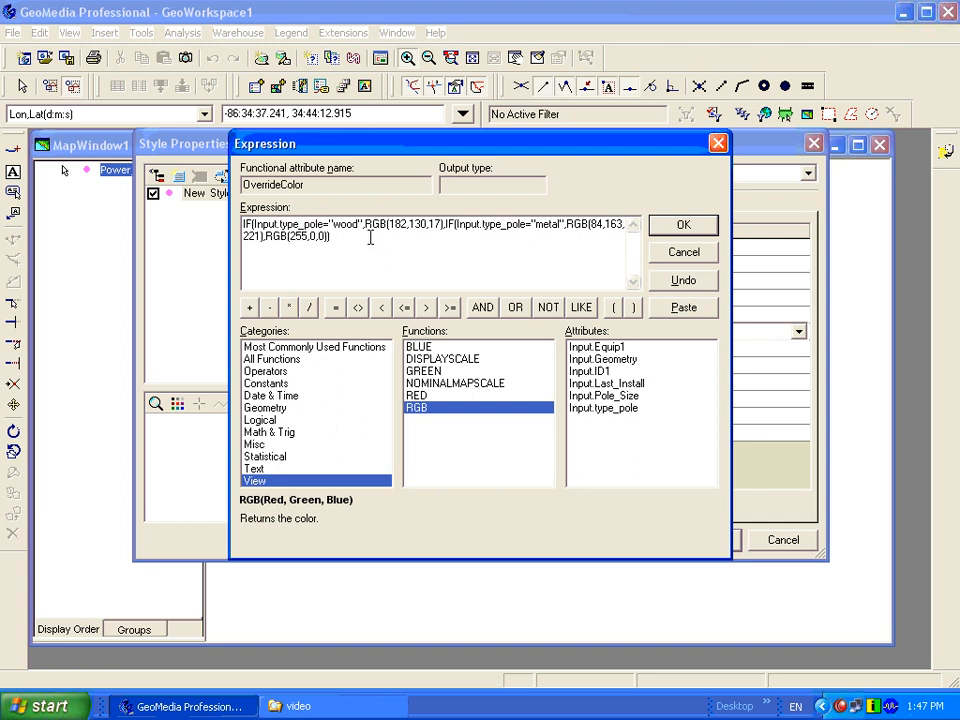
# - Add the missing closing parenthesis to the nested IF expression and accept it for the pole colours
pyautogui.click(355, 242)
pyautogui.write(')')
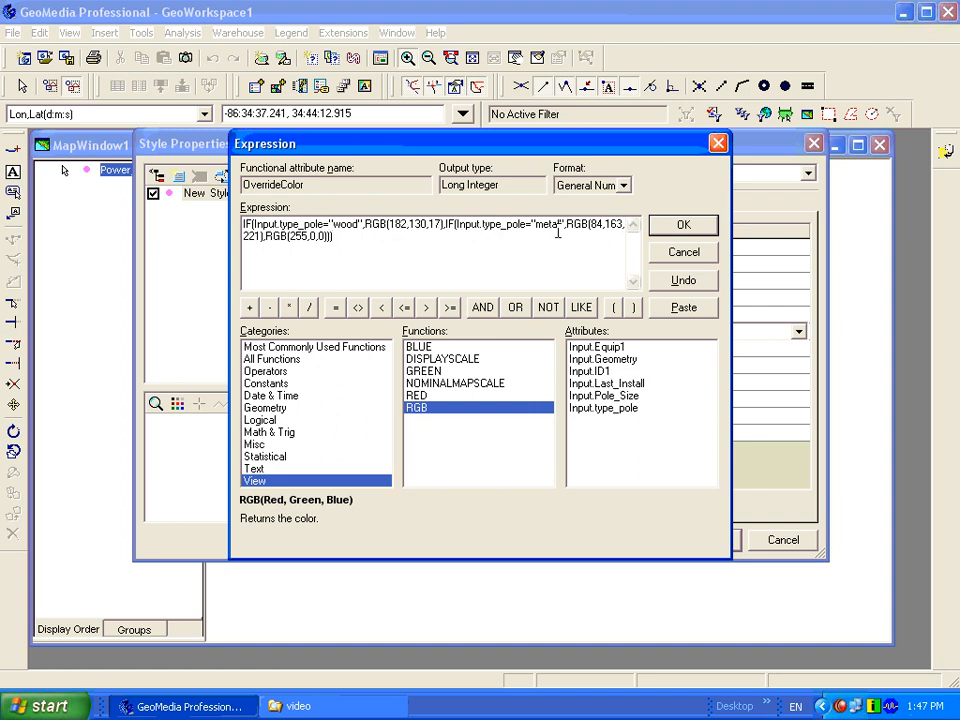
pyautogui.write('l')
pyautogui.click(684, 226)
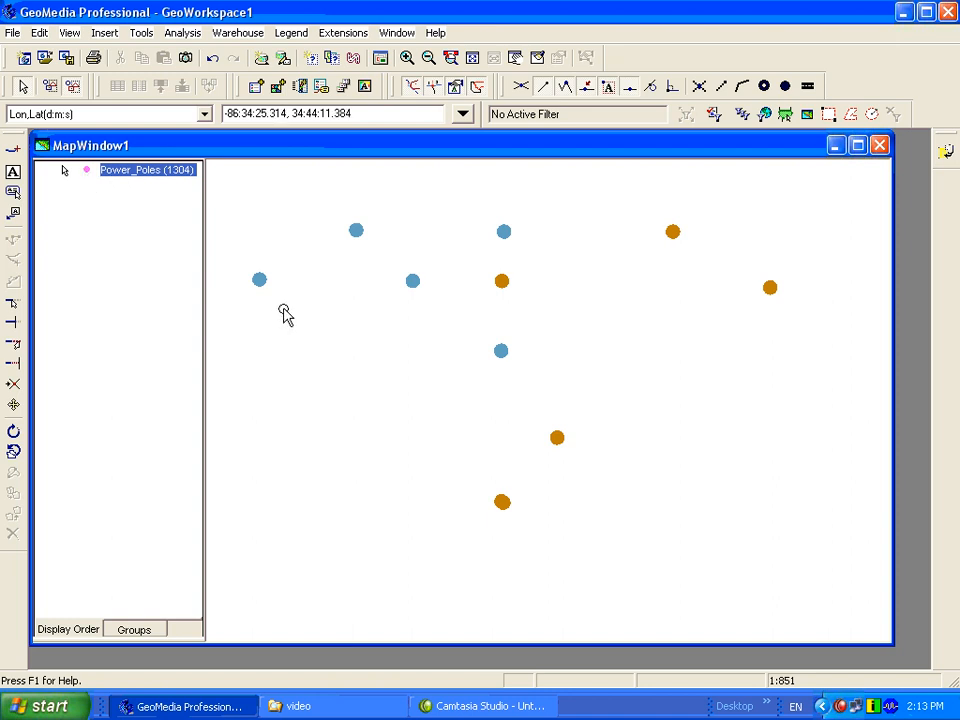
# - Review the attribute-based OverrideColor expression in the Power_Poles legend entry's advanced style properties, then dismiss them without changes
pyautogui.rightClick(87, 177)
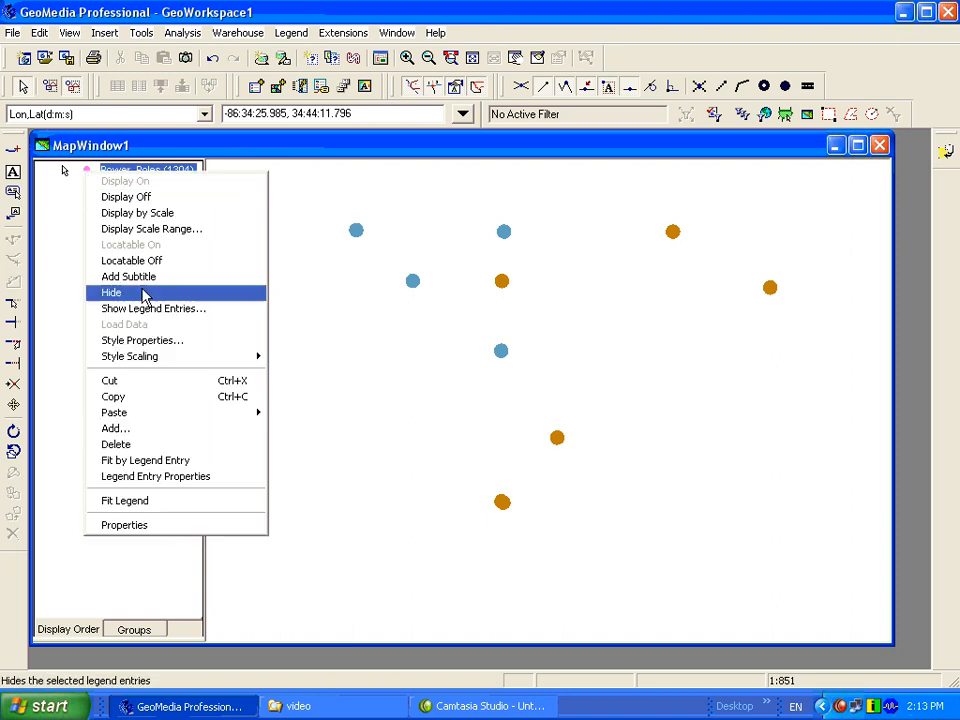
pyautogui.click(224, 343)
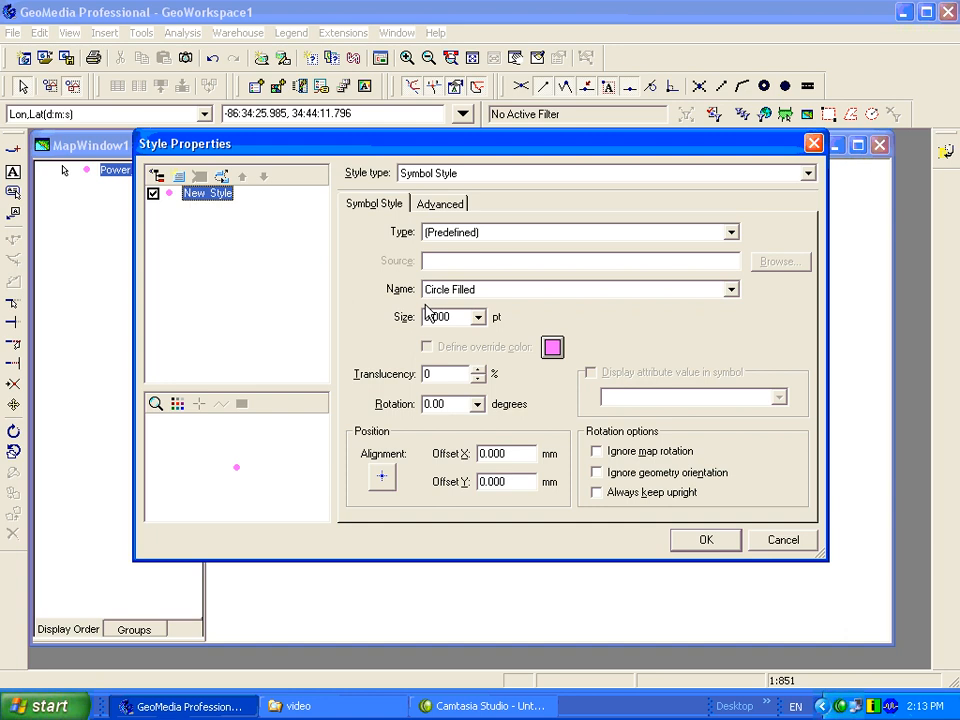
pyautogui.click(441, 205)
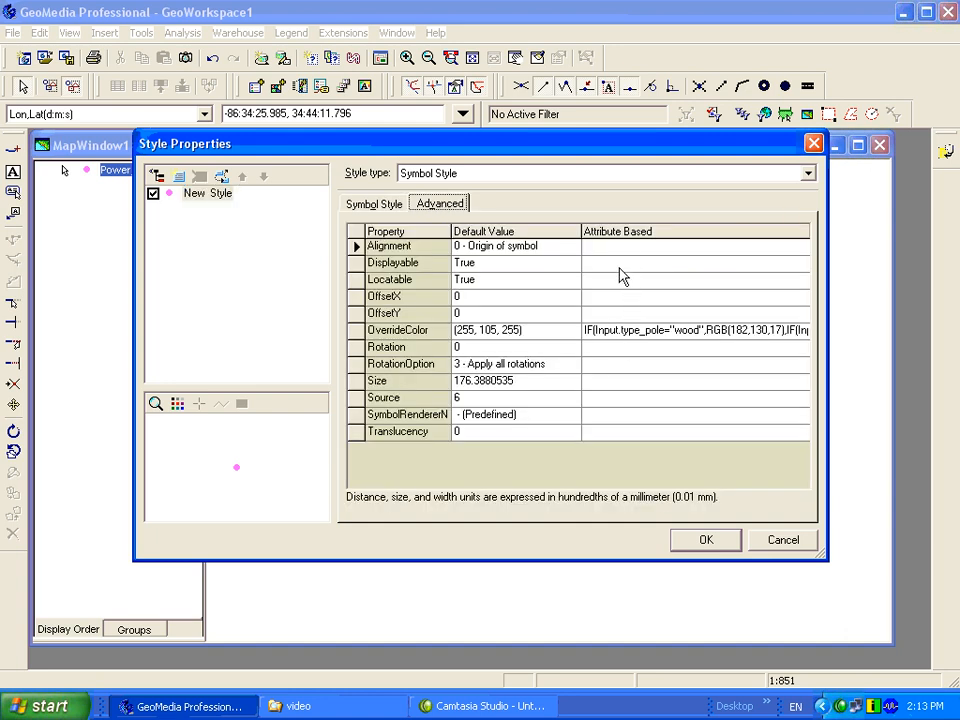
pyautogui.click(782, 541)
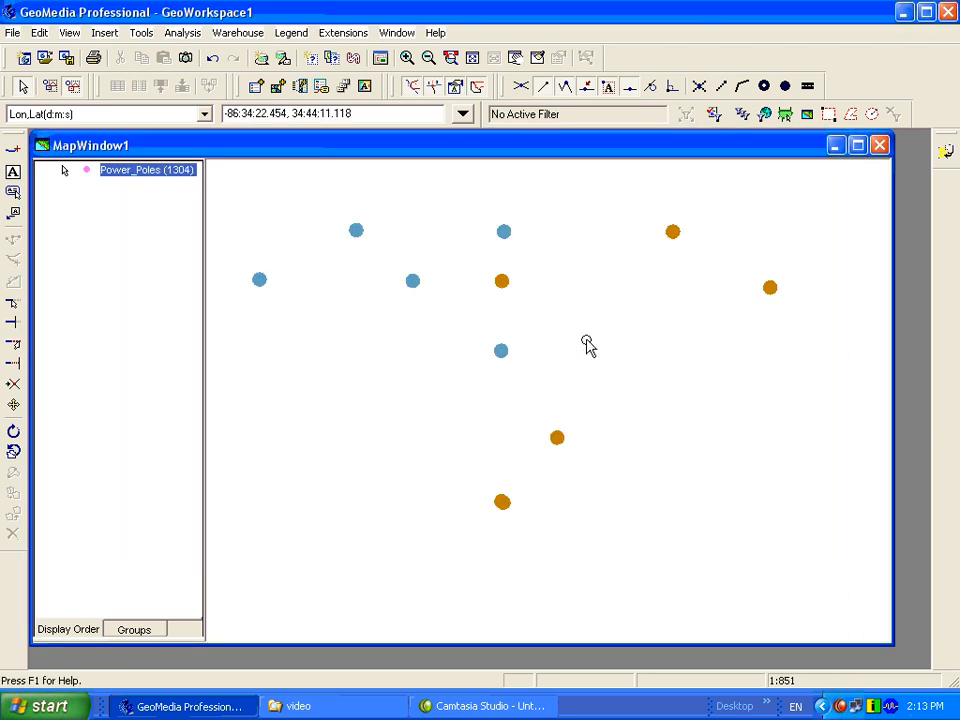
# - Set the type_pole attribute of the lowest blue pole, just below the central brown one, to wood
pyautogui.click(505, 352)
pyautogui.doubleClick(505, 352)
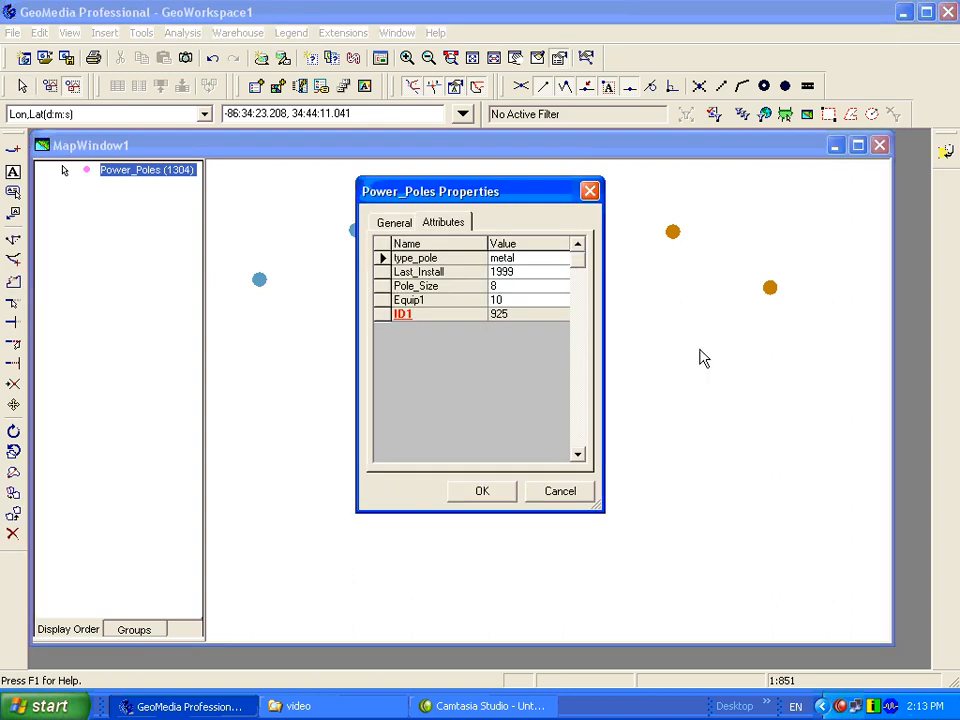
pyautogui.moveTo(488, 200); pyautogui.dragTo(681, 200)
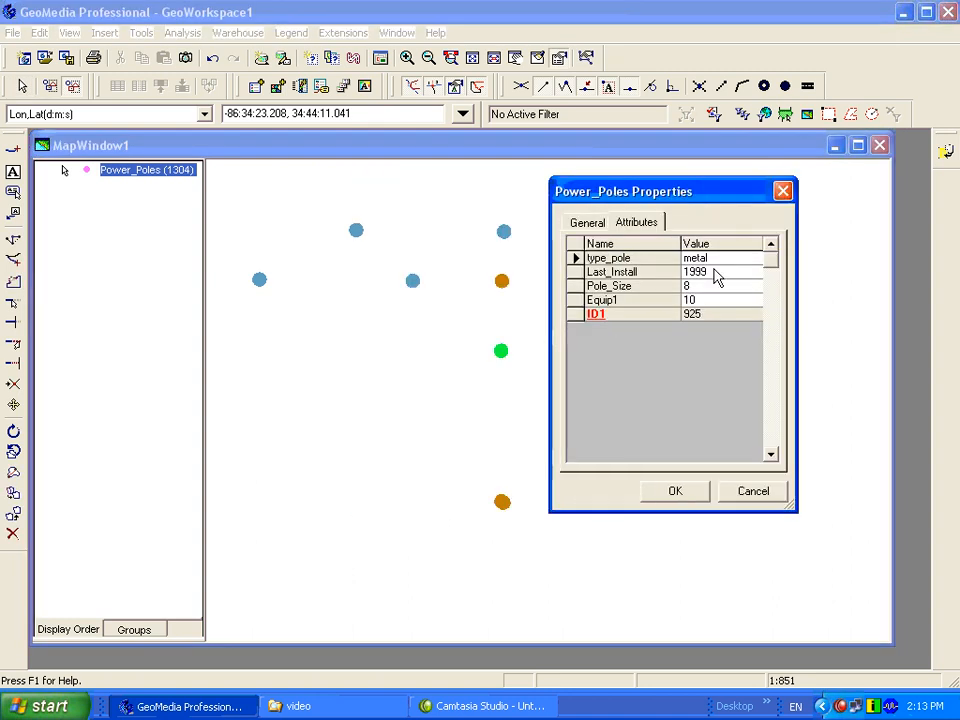
pyautogui.doubleClick(728, 259)
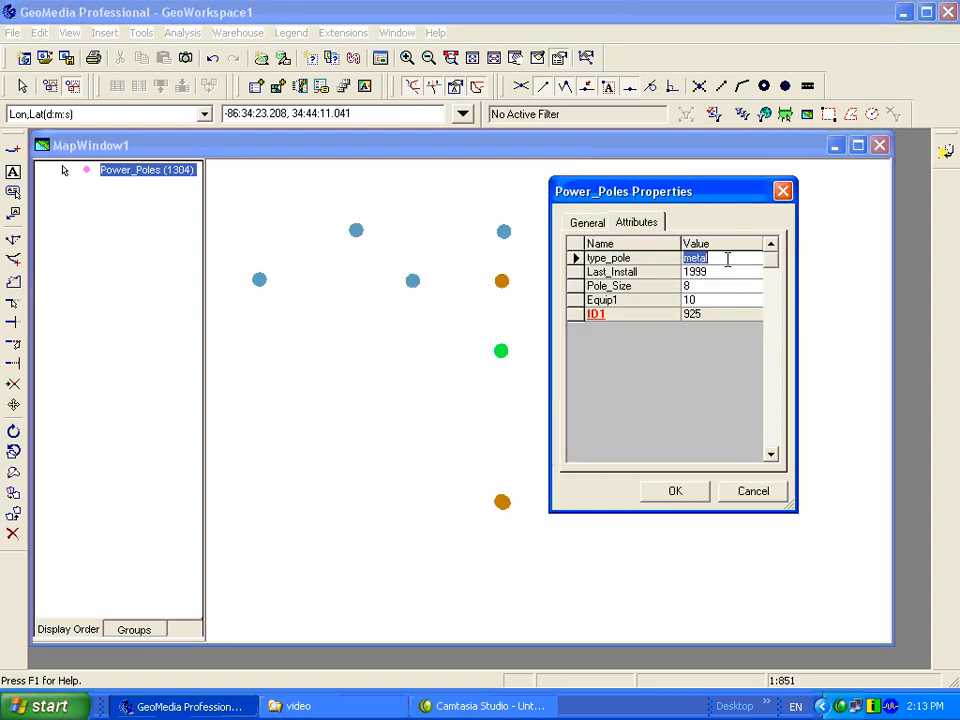
pyautogui.write('wood')
pyautogui.click(675, 491)
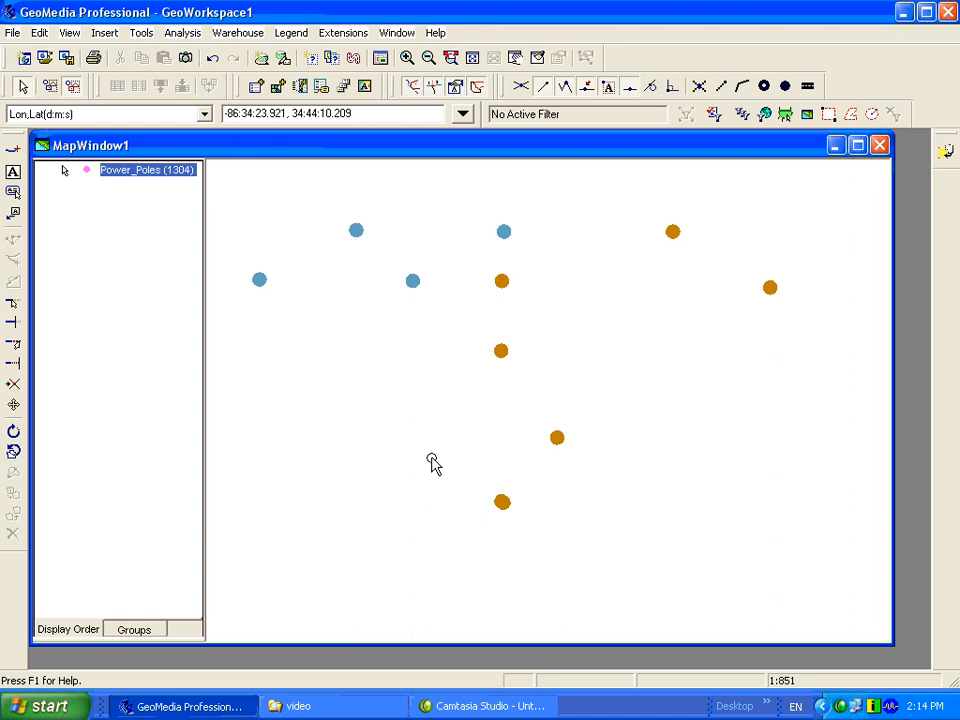
# - Open the advanced style properties of the Power_Poles legend entry to view its attribute-based settings
pyautogui.rightClick(124, 170)
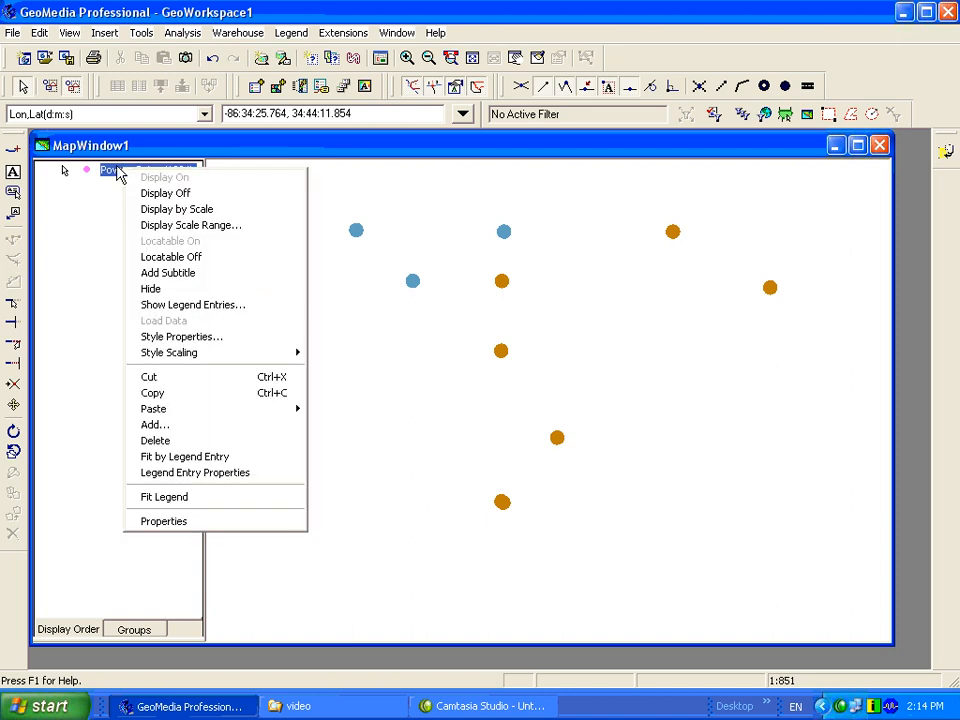
pyautogui.click(182, 337)
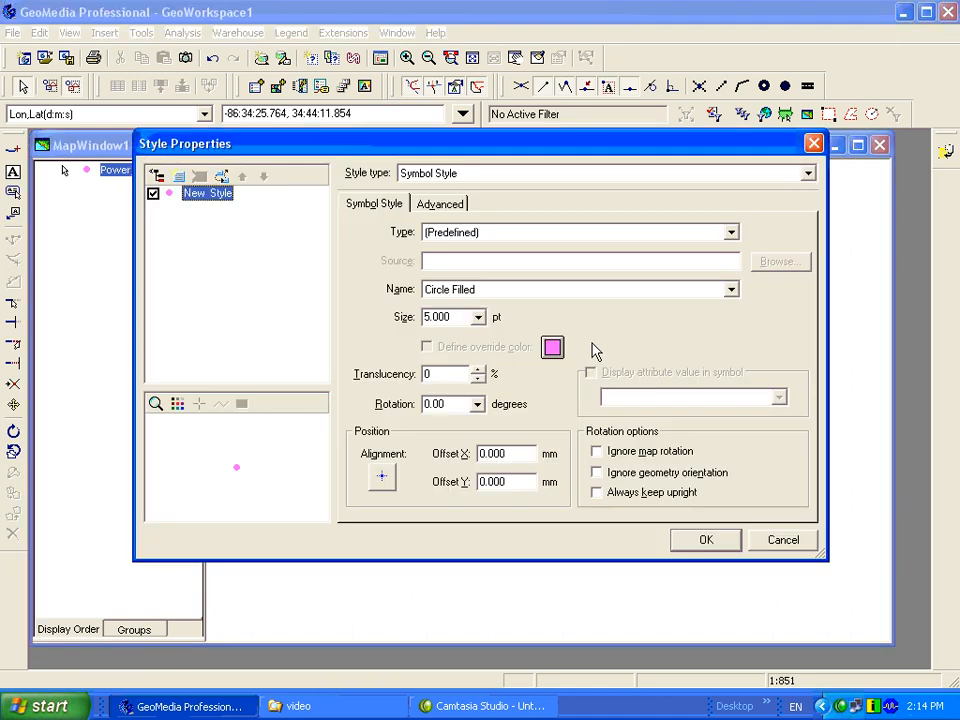
pyautogui.click(442, 205)
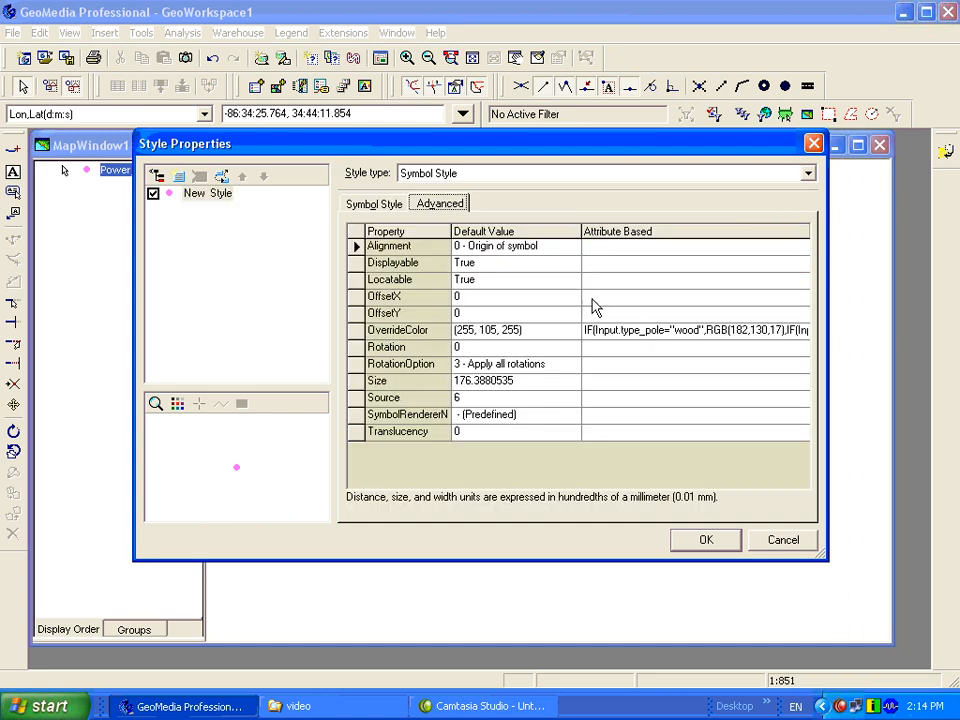